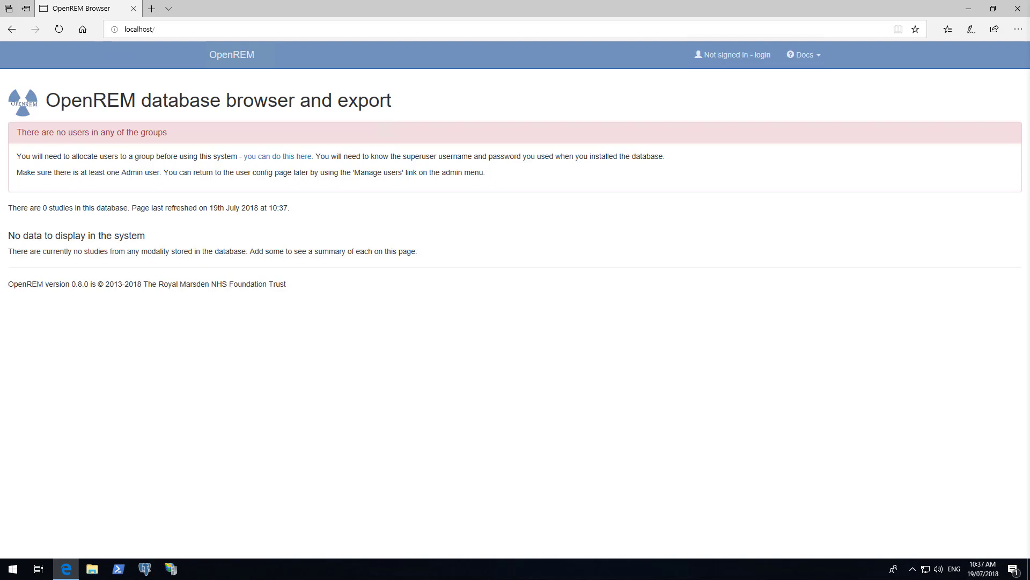
# Follow the 'you can do this here.' link in the no-users warning to the admin login page.
pyautogui.click(242, 32)
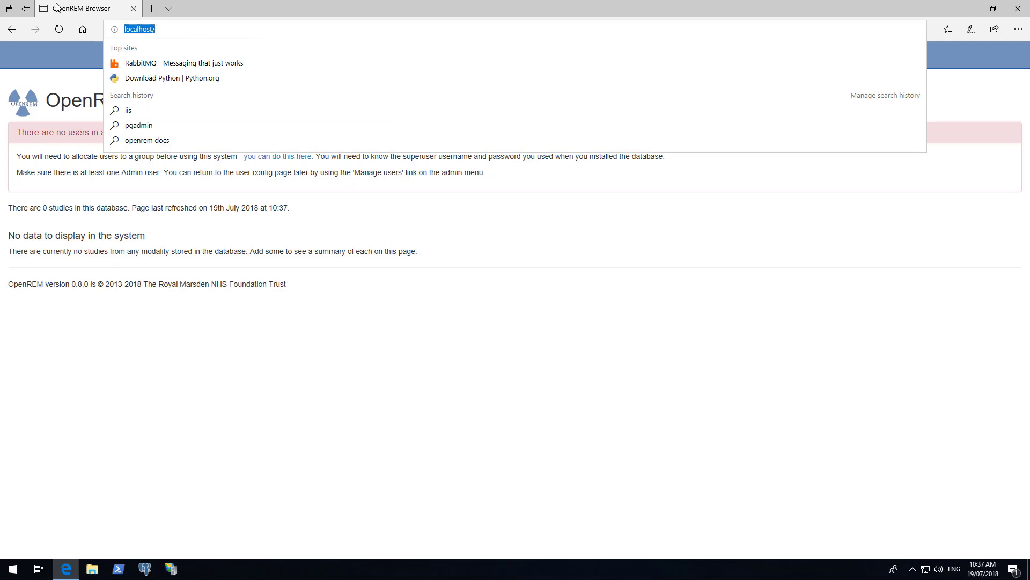
pyautogui.click(199, 188)
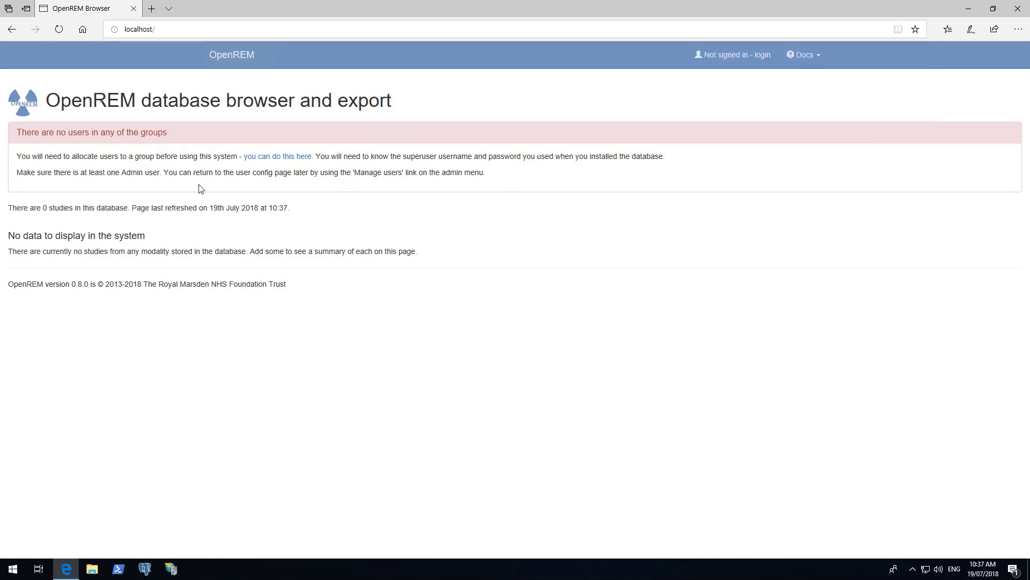
pyautogui.click(276, 157)
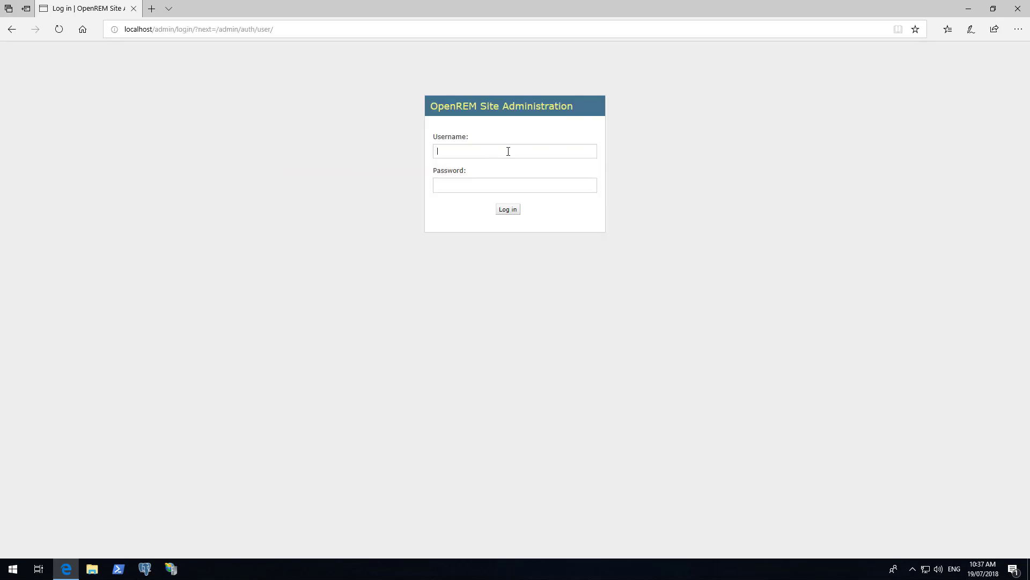
# Log in to Site Administration with the superuser username and password.
pyautogui.write('admiadmin')
pyautogui.press('Return')
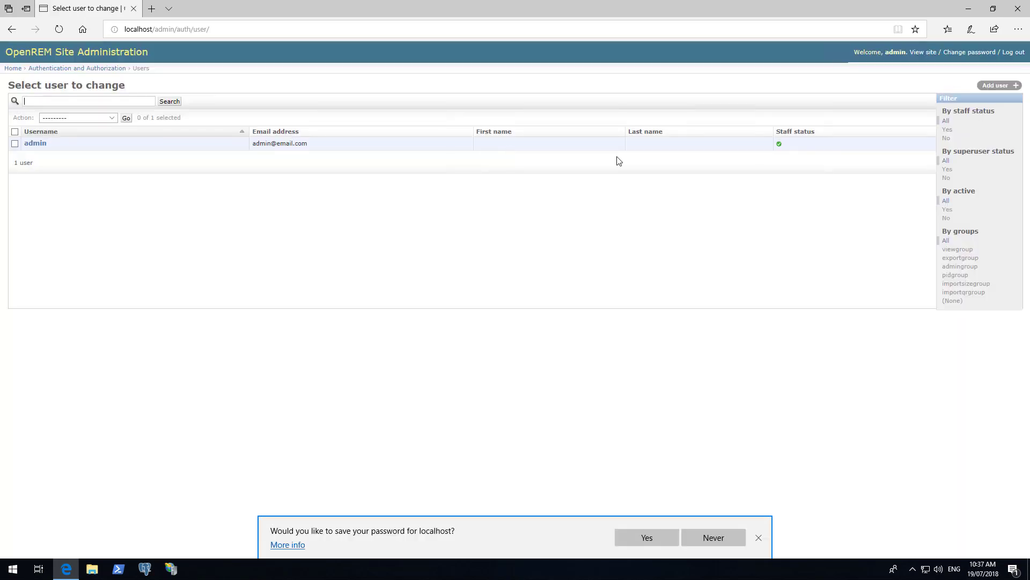
# Add a new user with a username and a matching password, and save the account.
pyautogui.click(1000, 87)
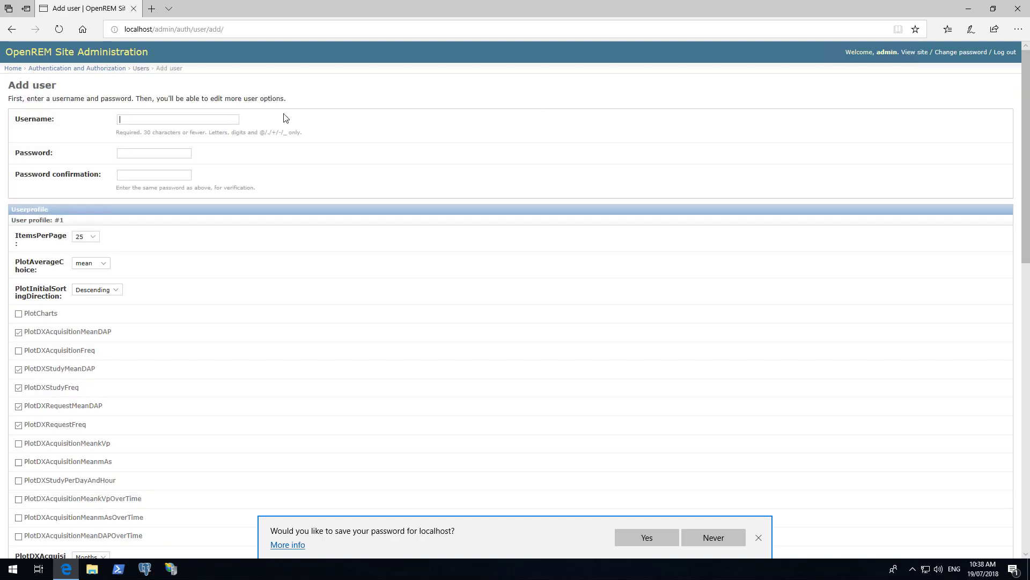
pyautogui.write('daniel')
pyautogui.click(148, 153)
pyautogui.write('passwordpassword')
pyautogui.scroll(-4, 730, 277)
pyautogui.scroll(-9, 910, 370)
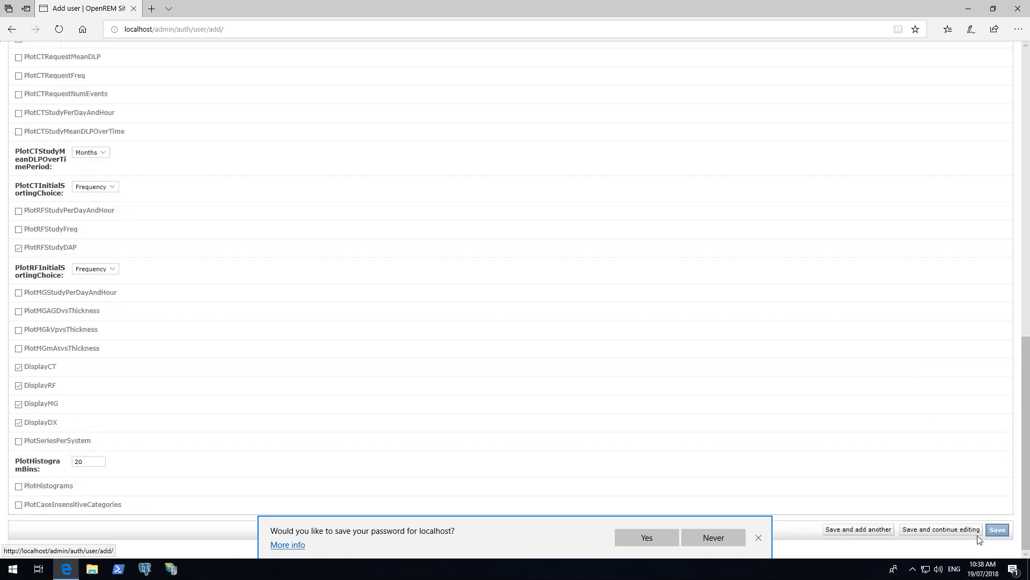
pyautogui.click(998, 531)
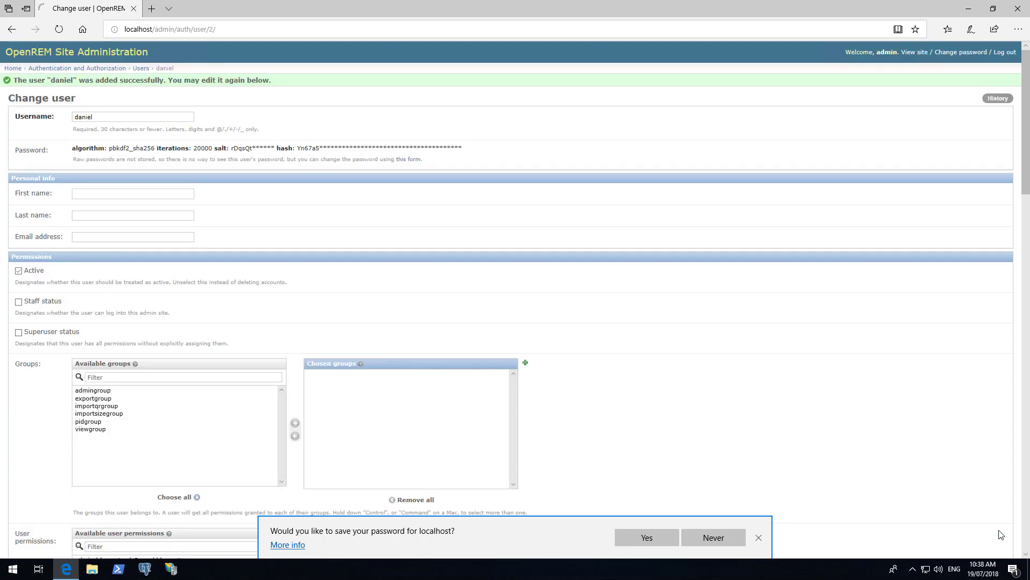
# Fill in the new user's first name, last name and e-mail address.
pyautogui.click(757, 538)
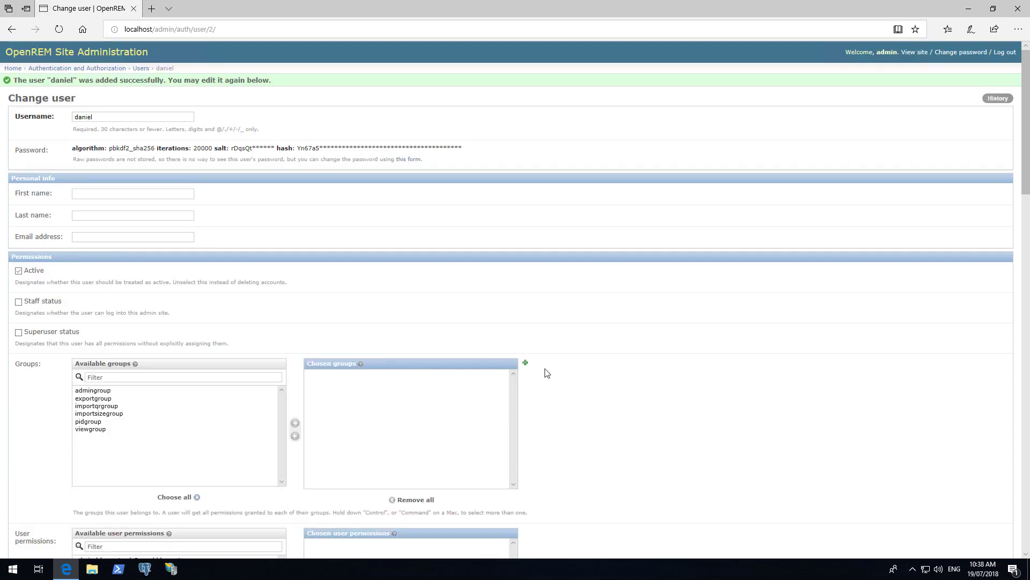
pyautogui.click(121, 191)
# Assign all six available groups, from admingroup down, to the user.
pyautogui.scroll(-2, 338, 221)
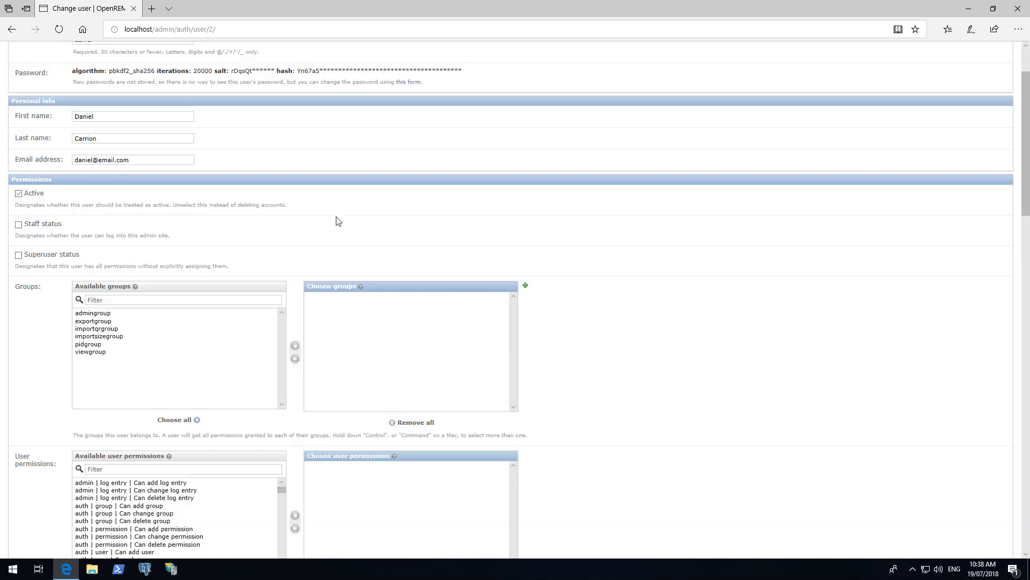
pyautogui.click(105, 314)
pyautogui.keyDown('shift'); pyautogui.click(95, 352); pyautogui.keyUp('shift')
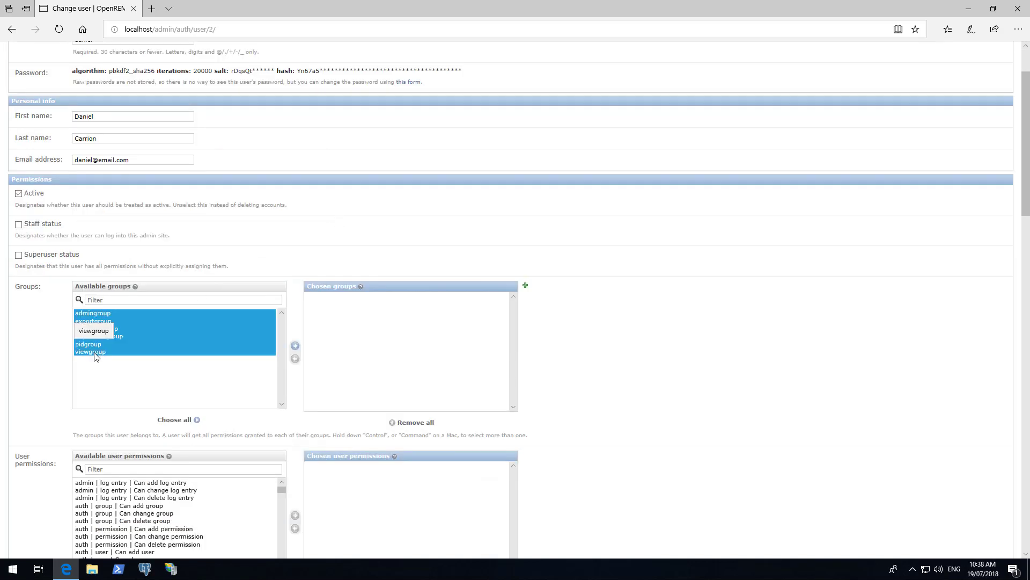
pyautogui.click(296, 346)
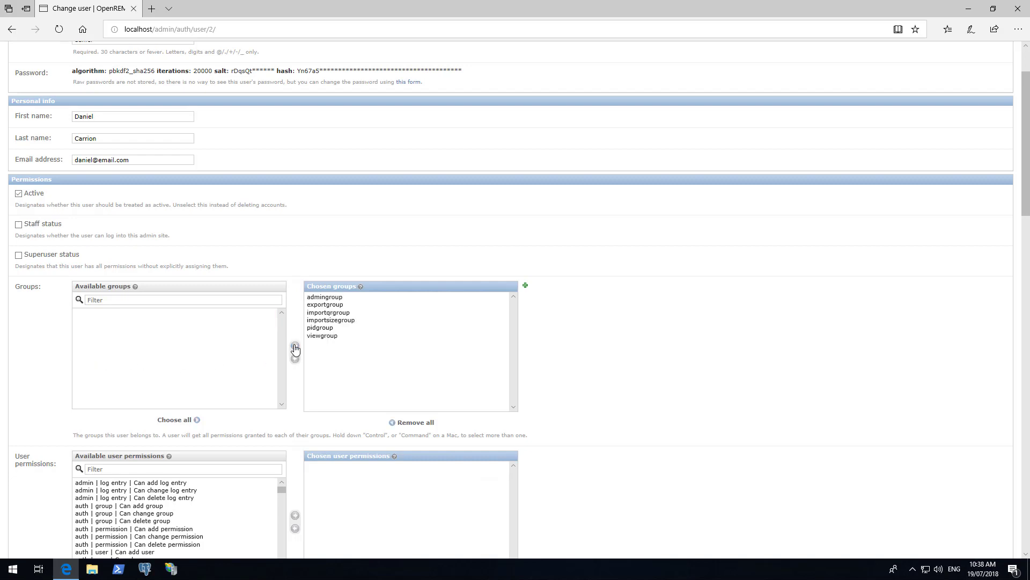
# Save the user's names, e-mail and six groups at the bottom of the Change user form.
pyautogui.scroll(-3, 578, 348)
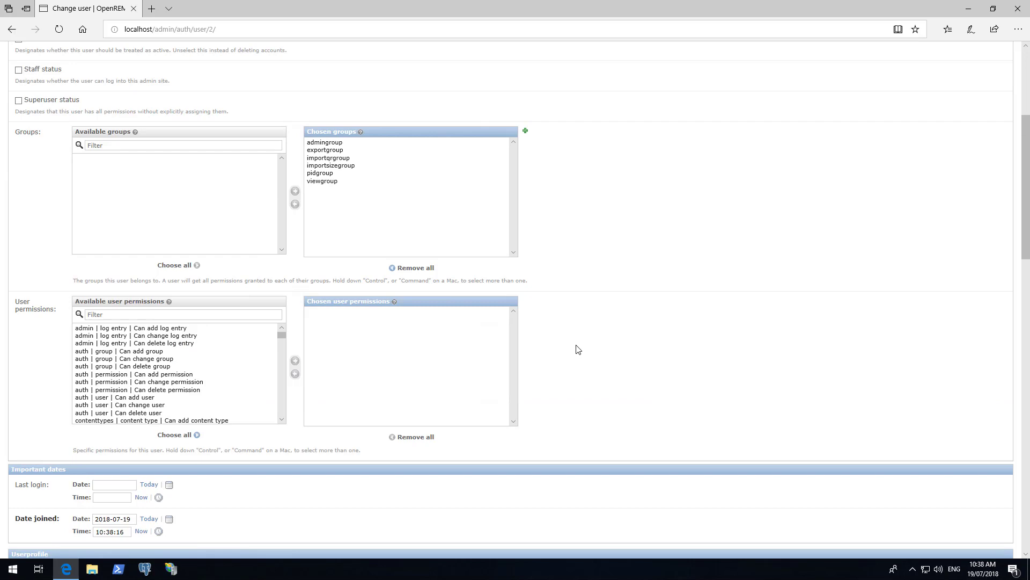
pyautogui.scroll(-3, 578, 349)
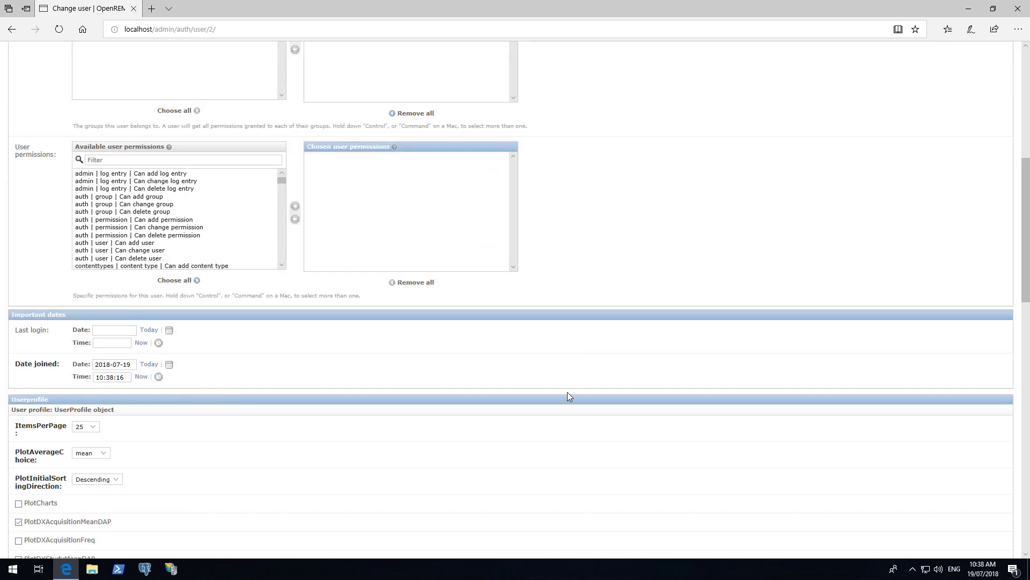
pyautogui.scroll(-3, 569, 396)
pyautogui.scroll(-6, 569, 396)
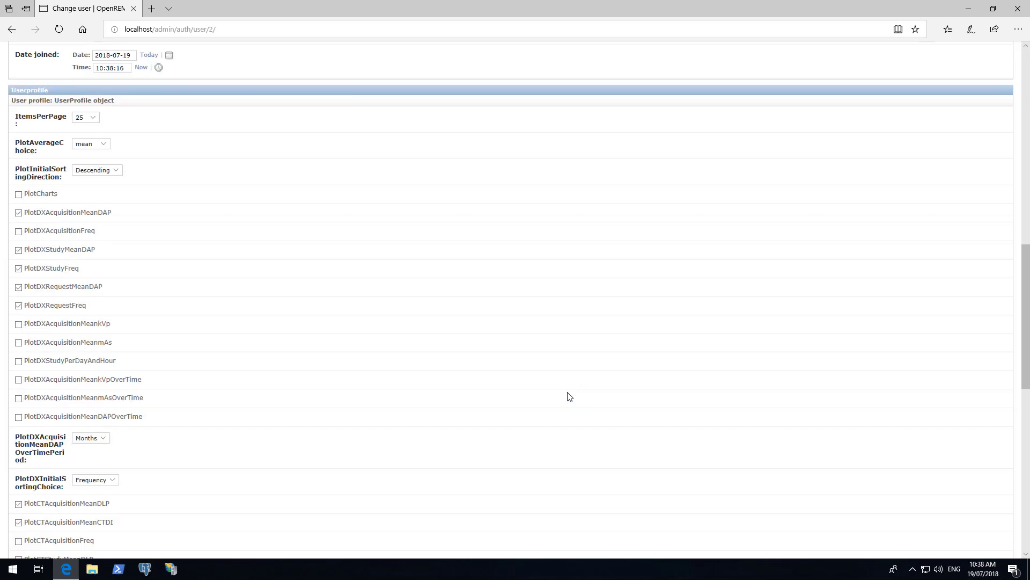
pyautogui.scroll(-8, 570, 396)
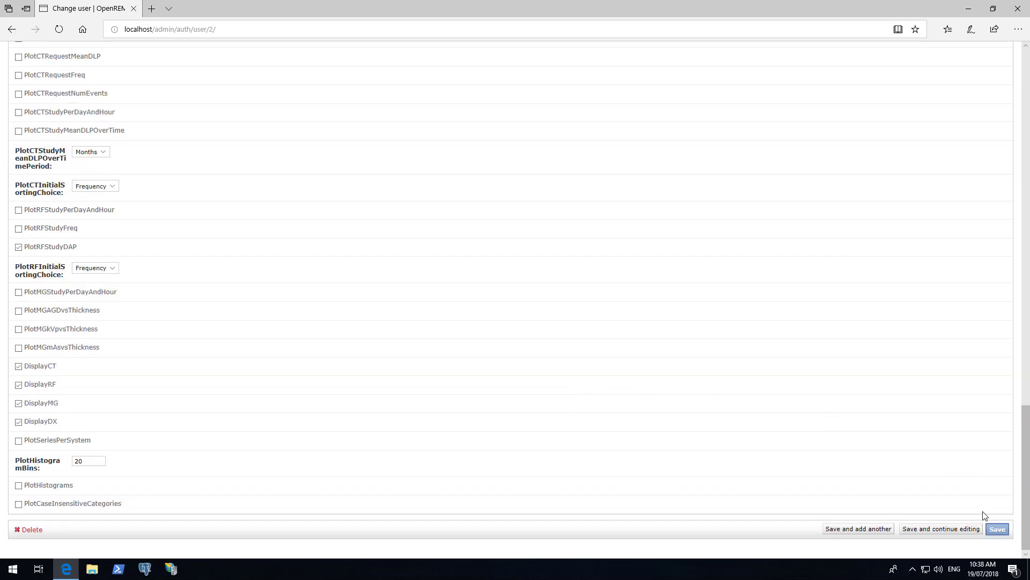
pyautogui.click(998, 529)
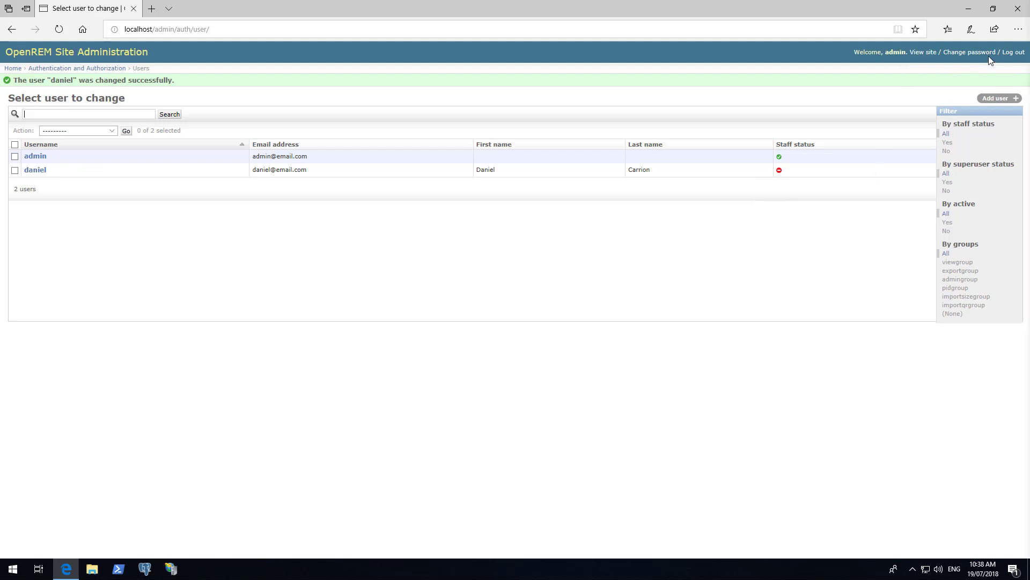
# Log out of site administration and load the OpenREM home page at localhost.
pyautogui.click(1013, 54)
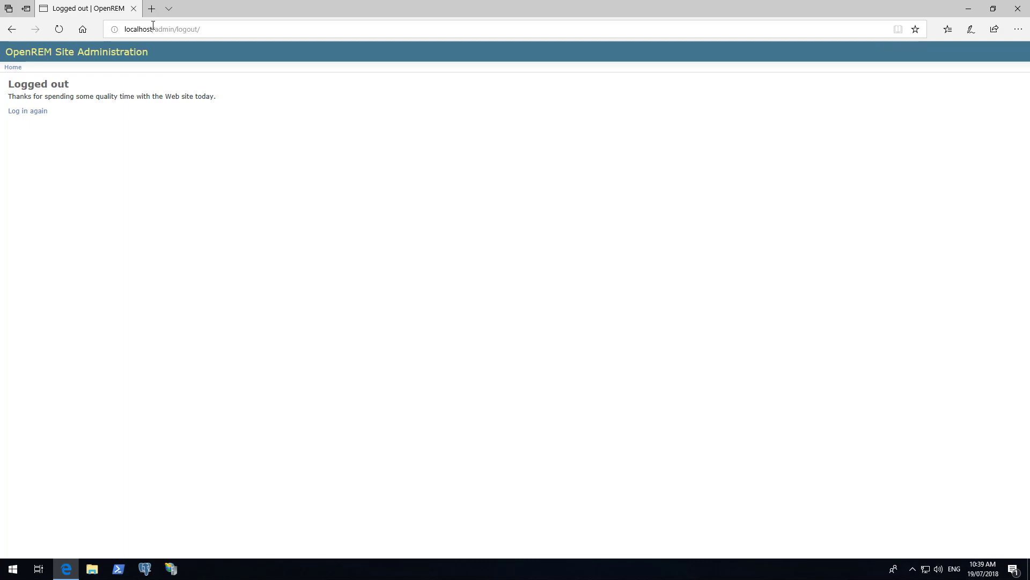
pyautogui.moveTo(153, 28); pyautogui.dragTo(244, 25)
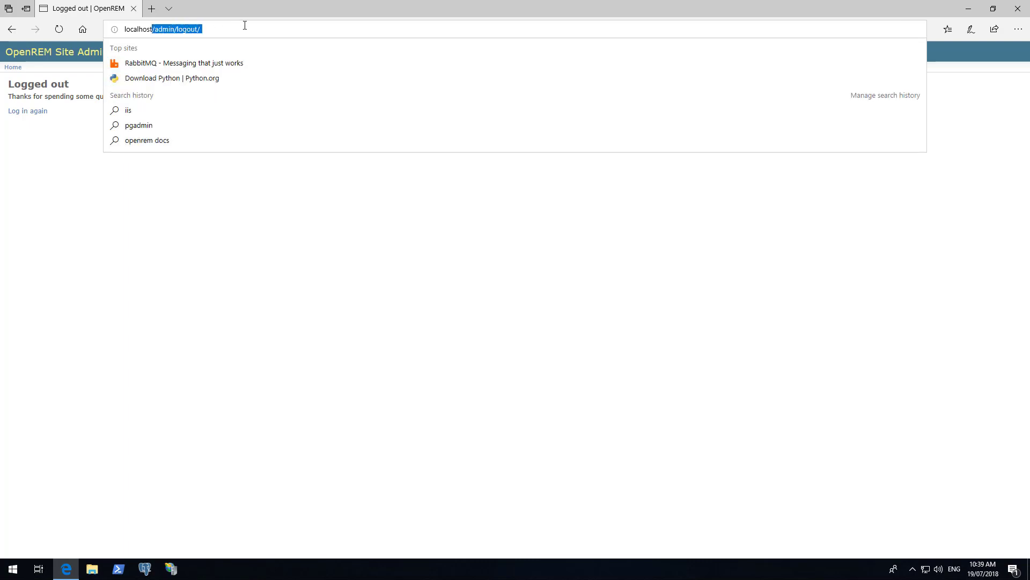
pyautogui.press('BackSpace')
pyautogui.press('Return')
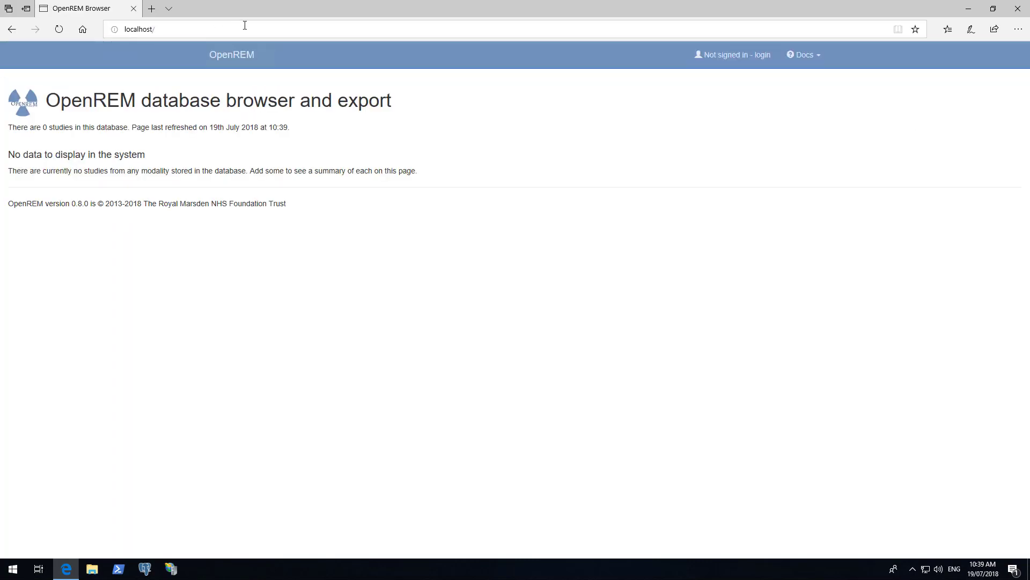
# Sign in to OpenREM with the new user's username and password.
pyautogui.click(764, 58)
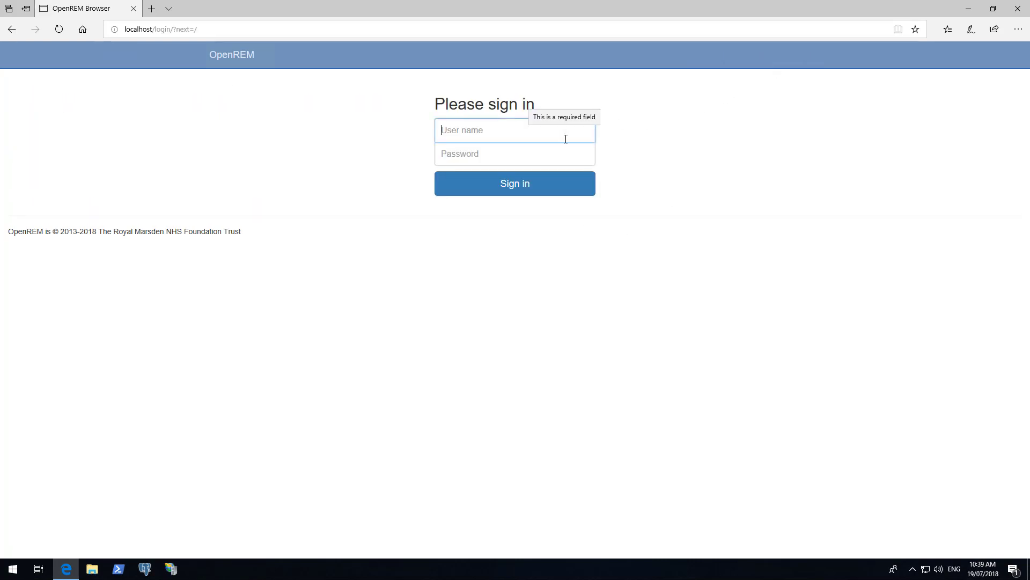
pyautogui.write('daniel')
pyautogui.press('Tab')
pyautogui.write('••••••••')
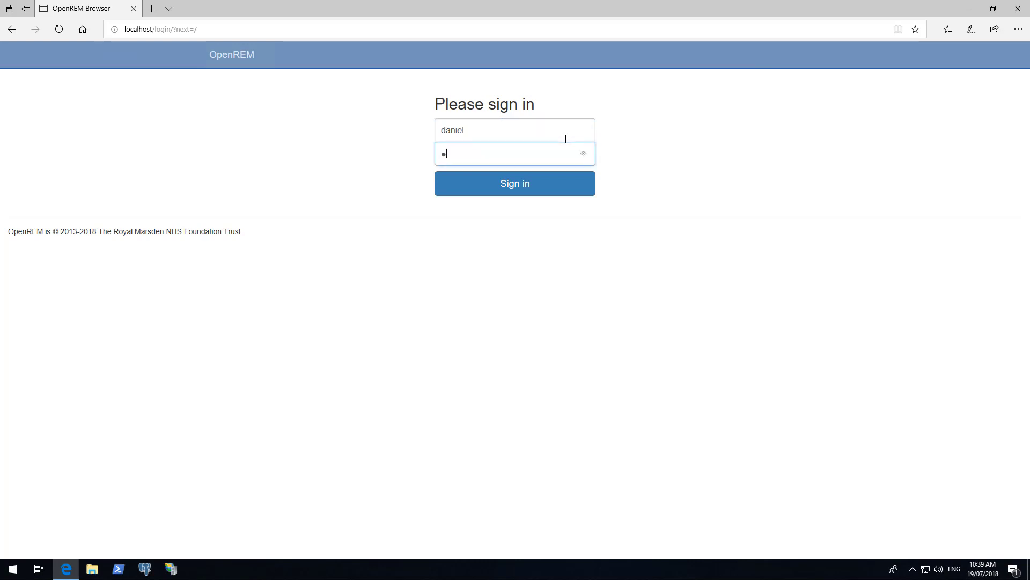
pyautogui.press('Return')
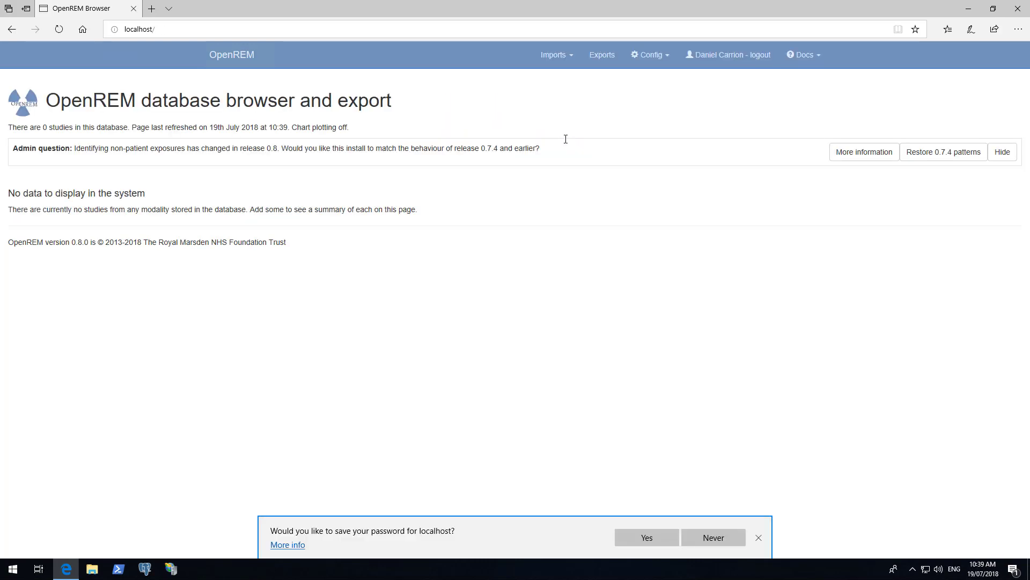
# Decline Edge's password-saving offer and bring up the Config menu.
pyautogui.click(708, 543)
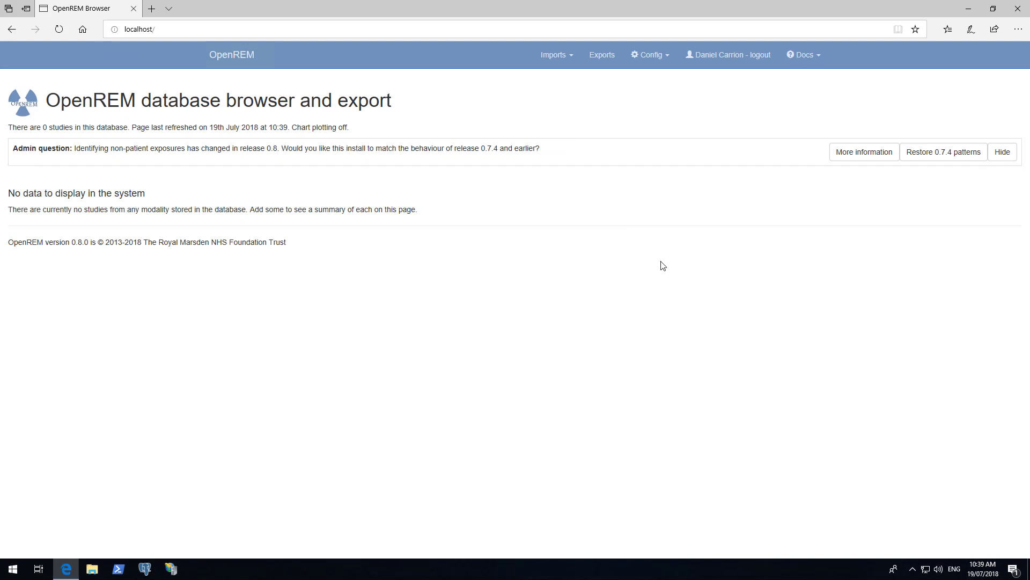
pyautogui.click(652, 55)
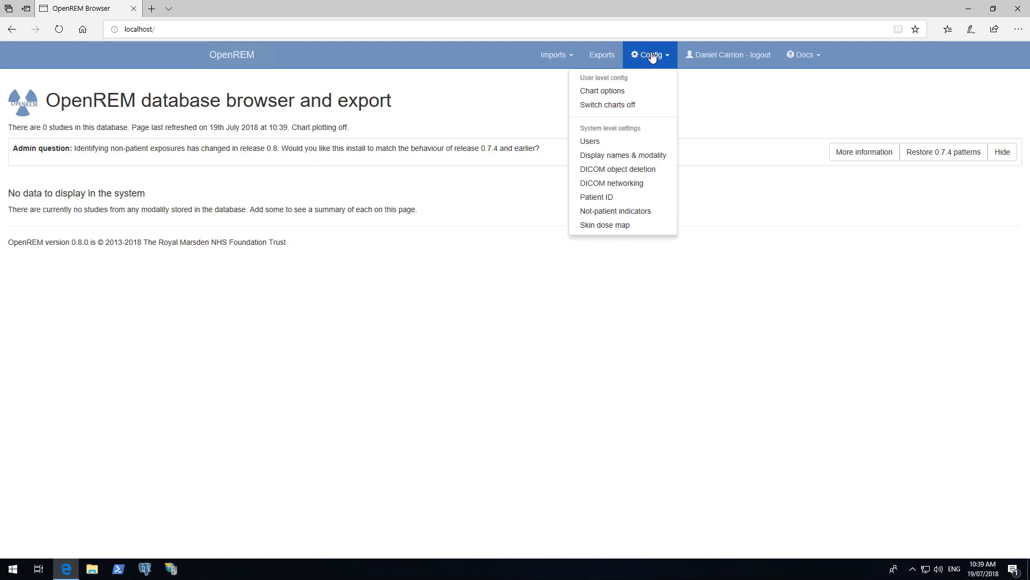
# Tick 'Plot charts?' in the general chart options and submit the change.
pyautogui.click(616, 97)
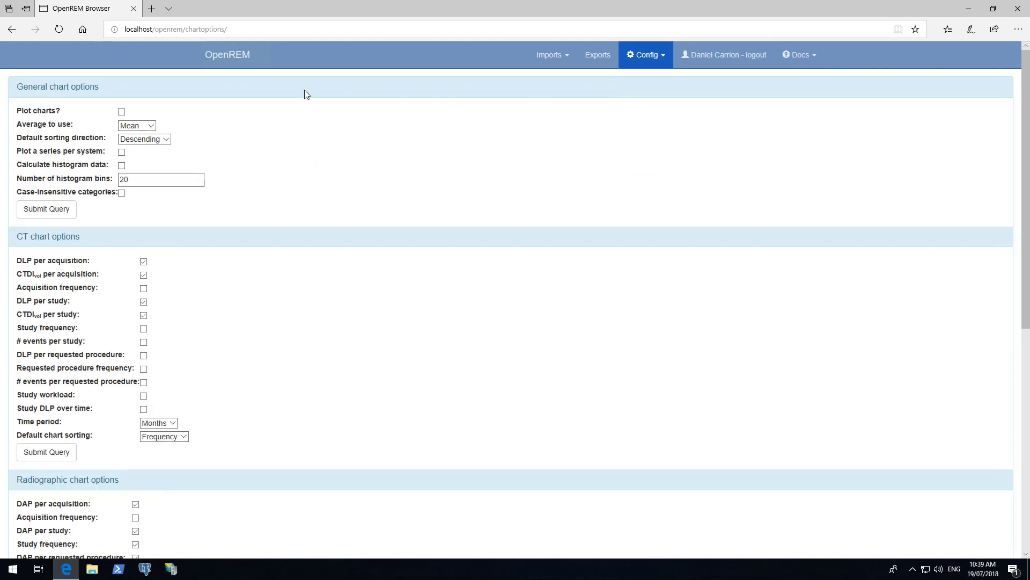
pyautogui.click(121, 112)
pyautogui.scroll(-5, 292, 209)
pyautogui.scroll(-2, 272, 263)
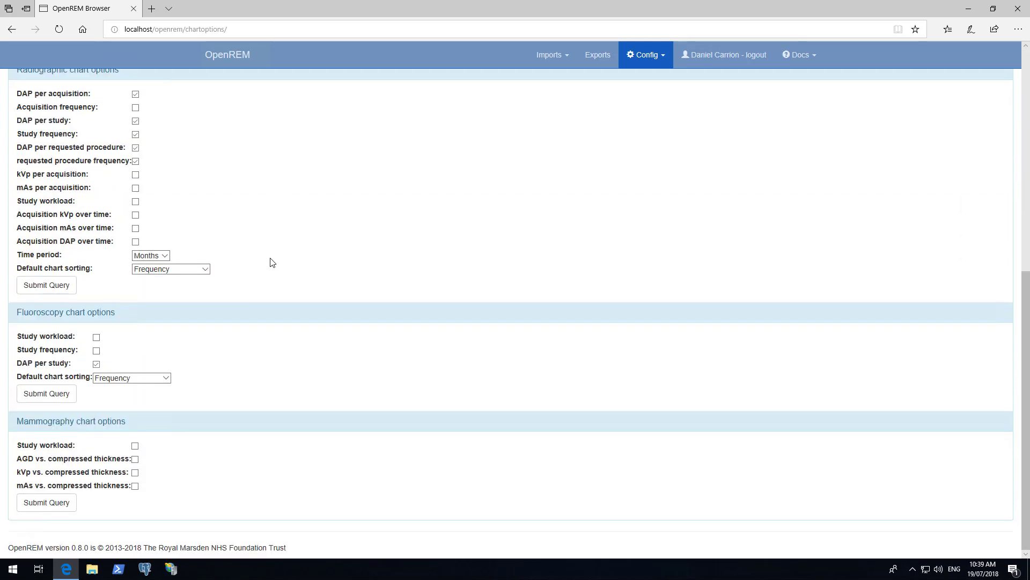
pyautogui.scroll(7, 272, 262)
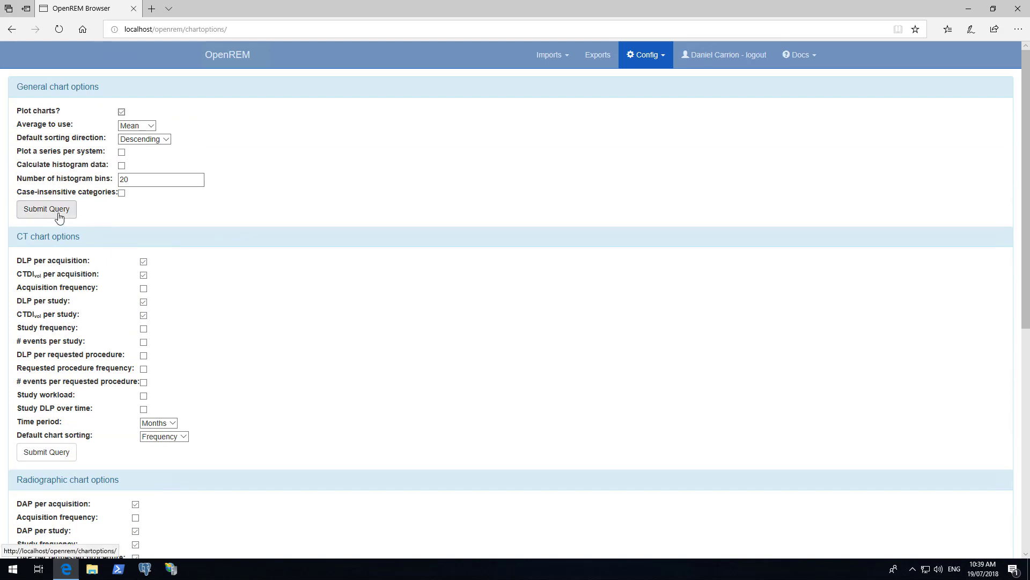
pyautogui.click(58, 213)
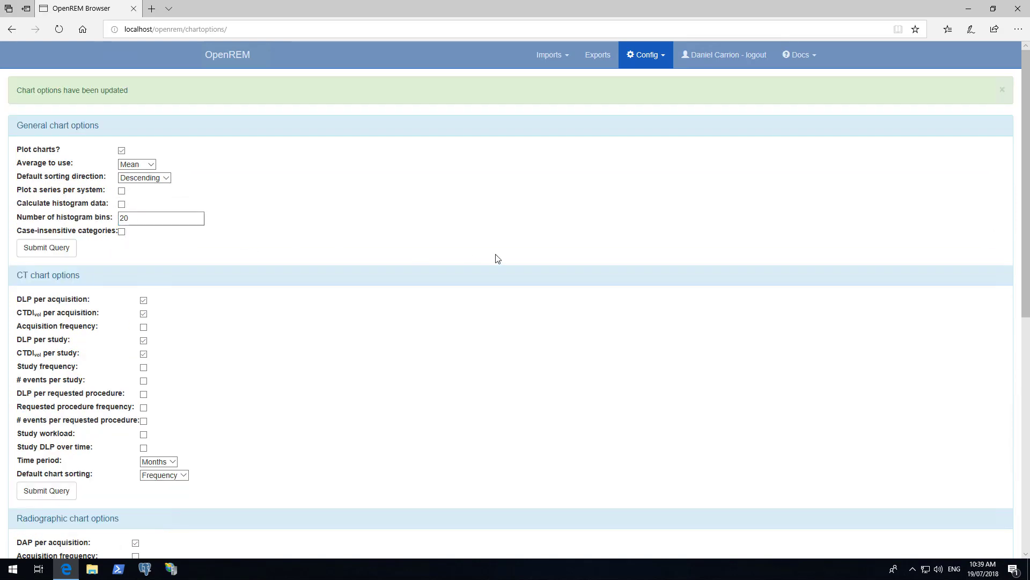
pyautogui.click(653, 60)
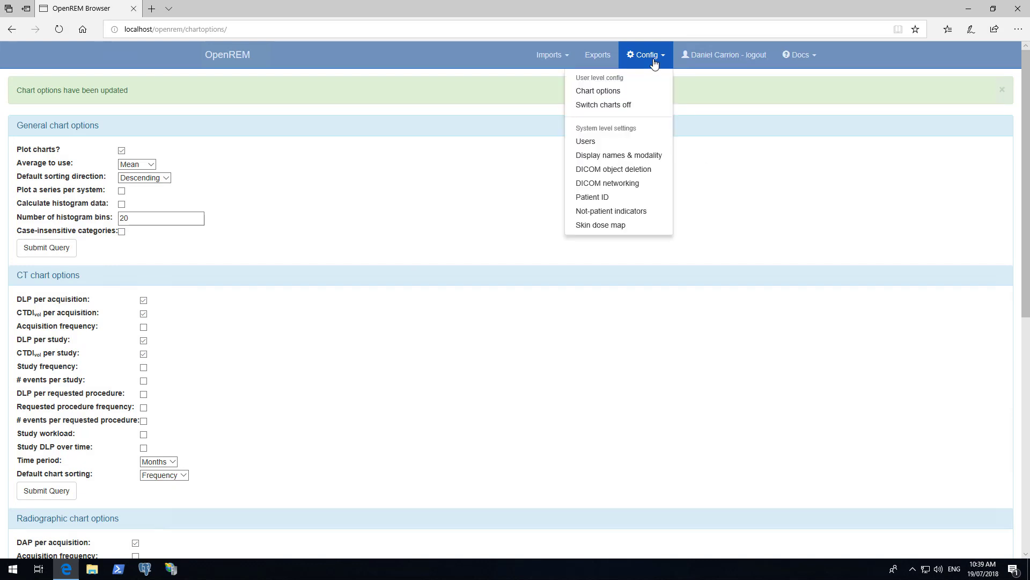
# Store patient names, IDs and dates of birth in the Patient ID settings and submit.
pyautogui.click(600, 202)
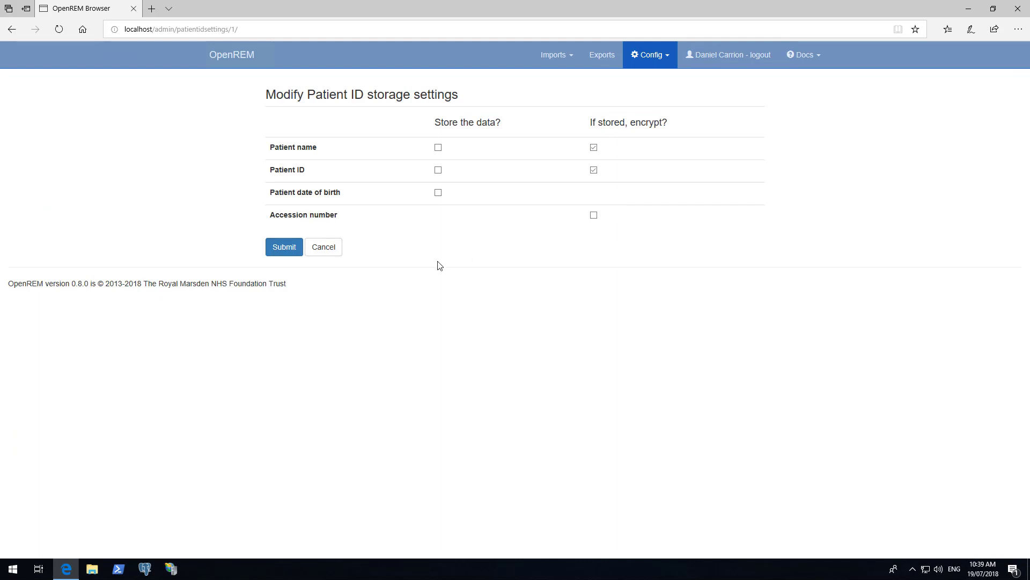
pyautogui.click(439, 148)
pyautogui.click(439, 171)
pyautogui.click(438, 192)
pyautogui.click(279, 248)
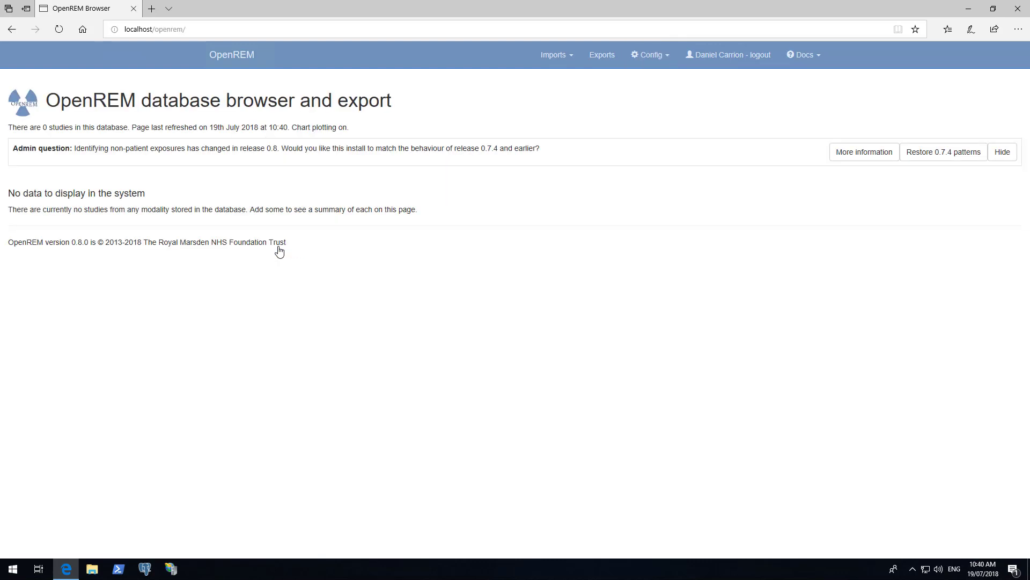
pyautogui.click(649, 56)
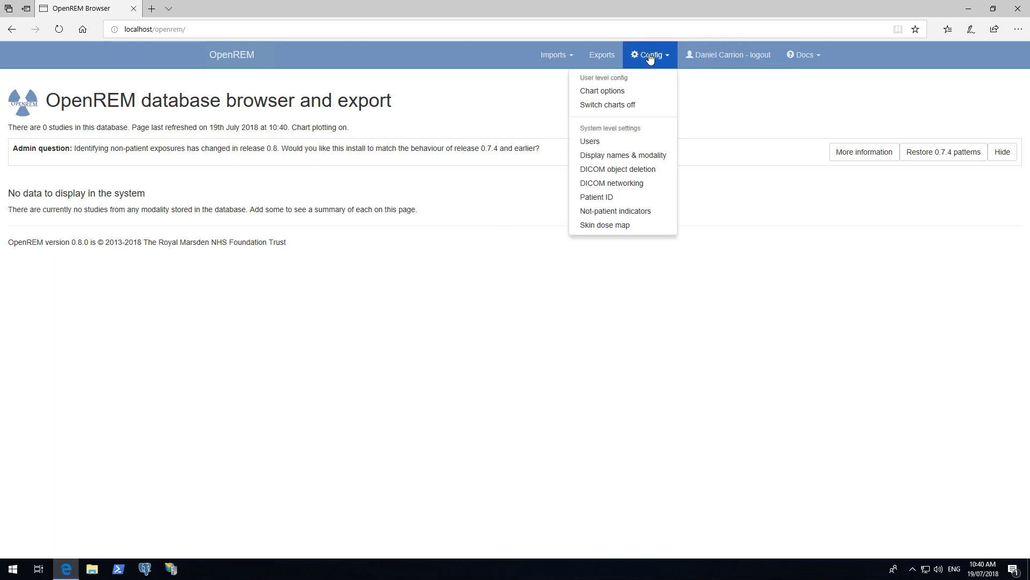
# Enable skin dose maps with calculation on import turned off, and submit the settings.
pyautogui.click(621, 225)
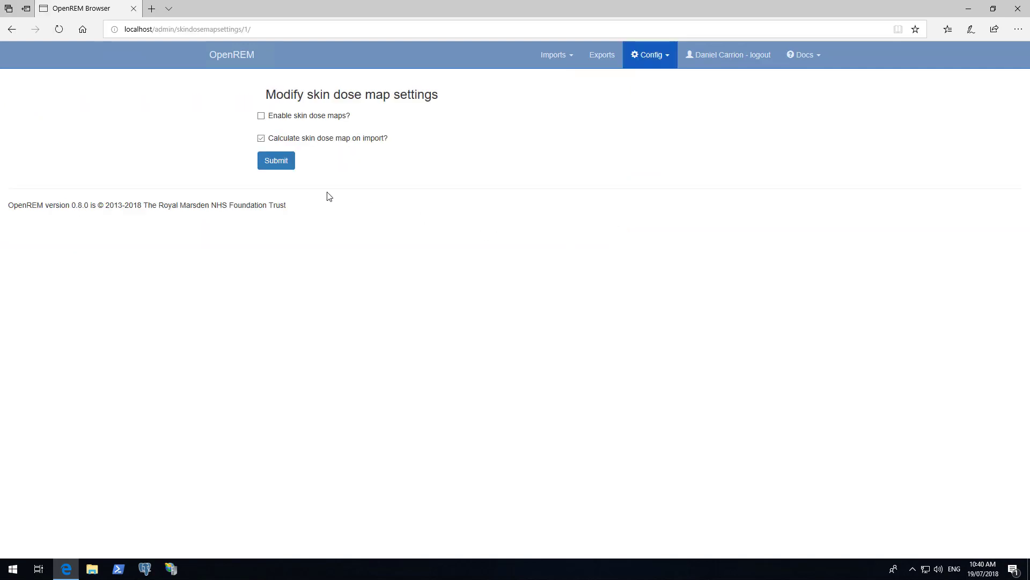
pyautogui.click(304, 122)
pyautogui.click(319, 141)
pyautogui.click(288, 170)
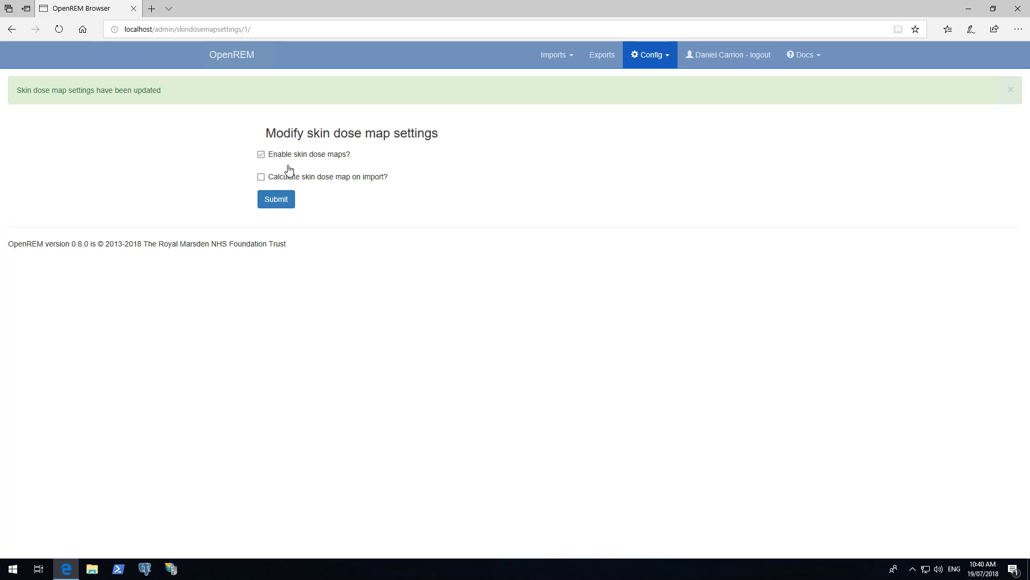
pyautogui.click(813, 58)
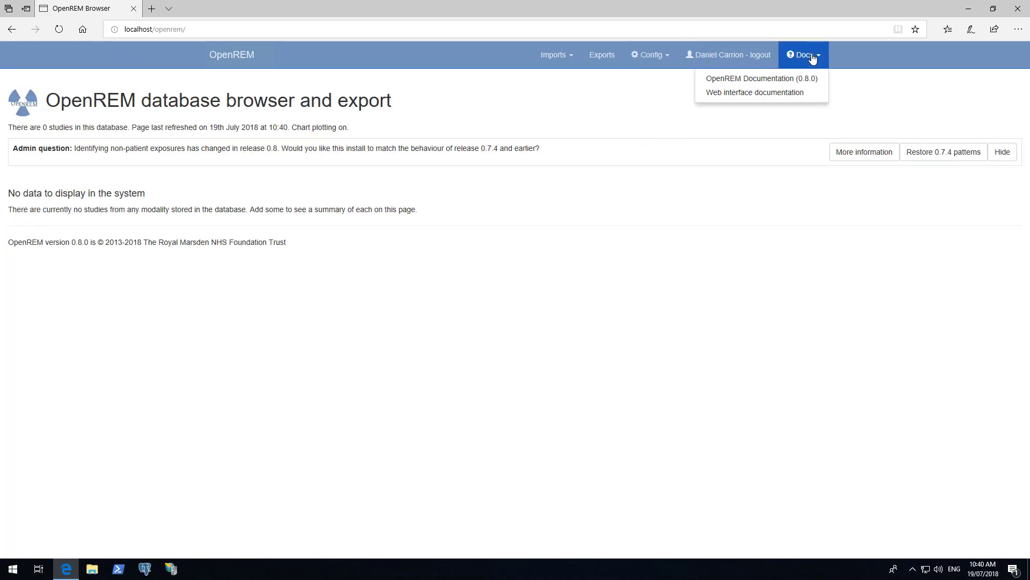
# View the OpenREM 0.8.0 documentation in a second tab, then bring the database browser tab back.
pyautogui.click(793, 85)
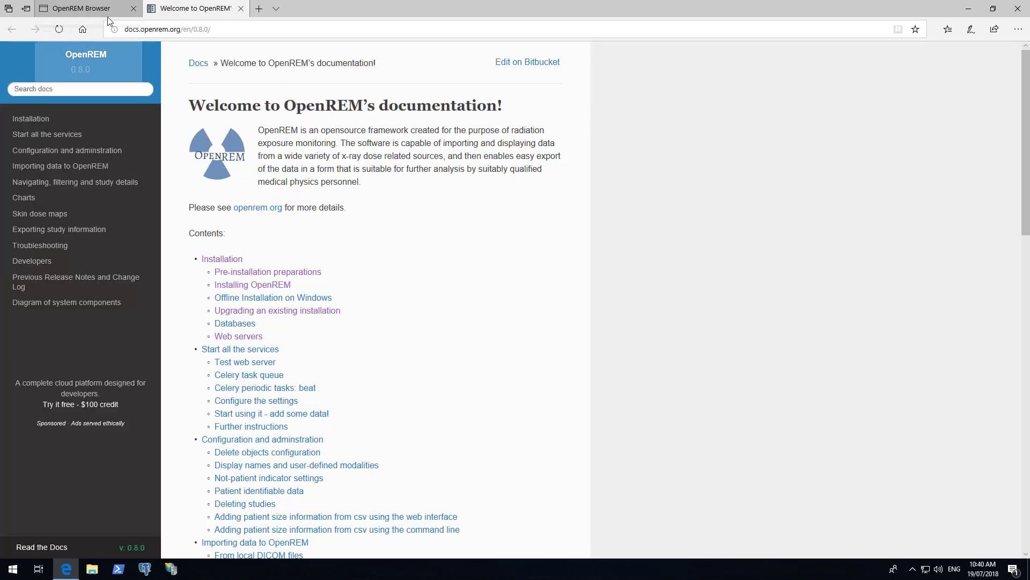
pyautogui.moveTo(107, 18)
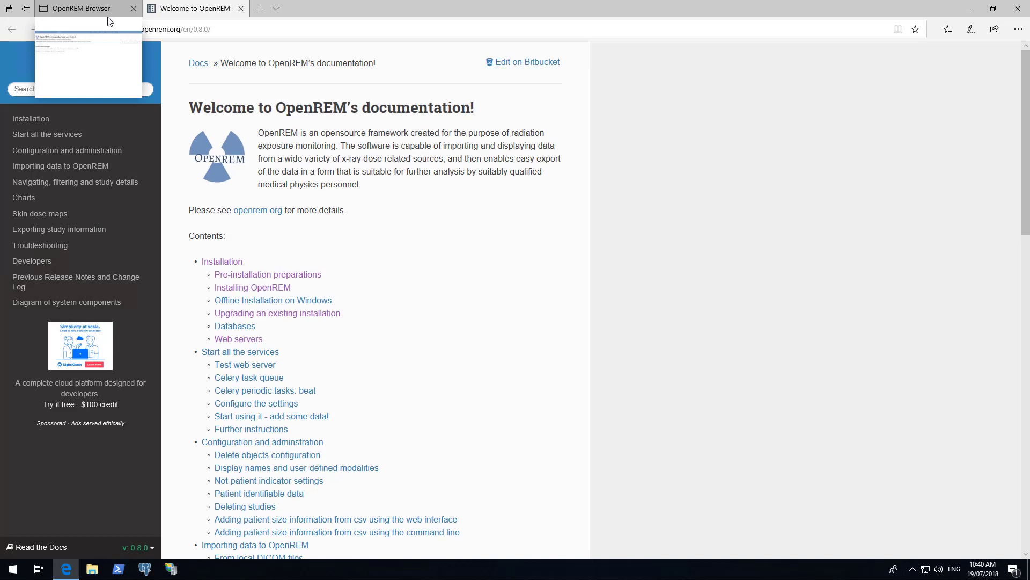
pyautogui.click(108, 19)
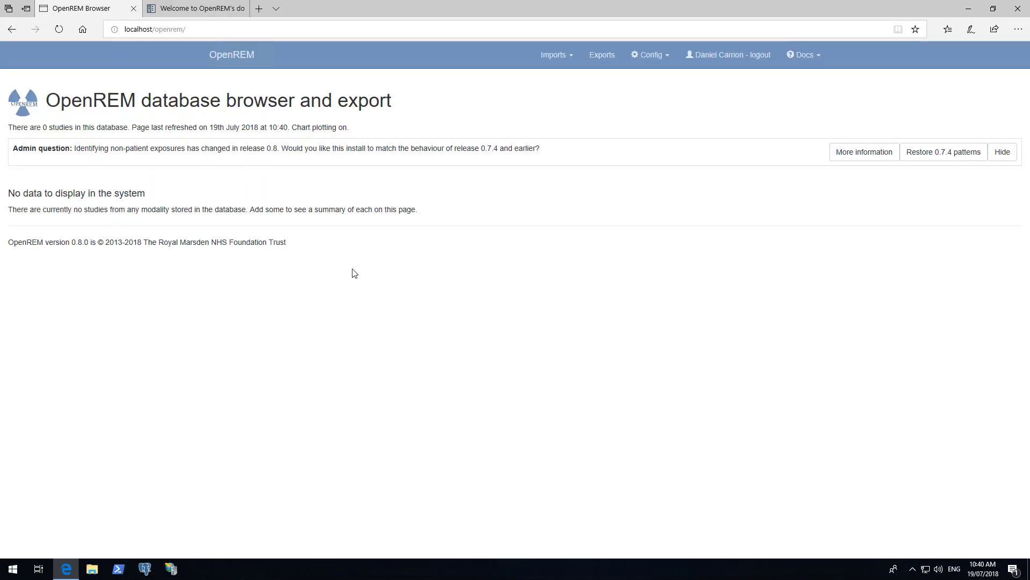